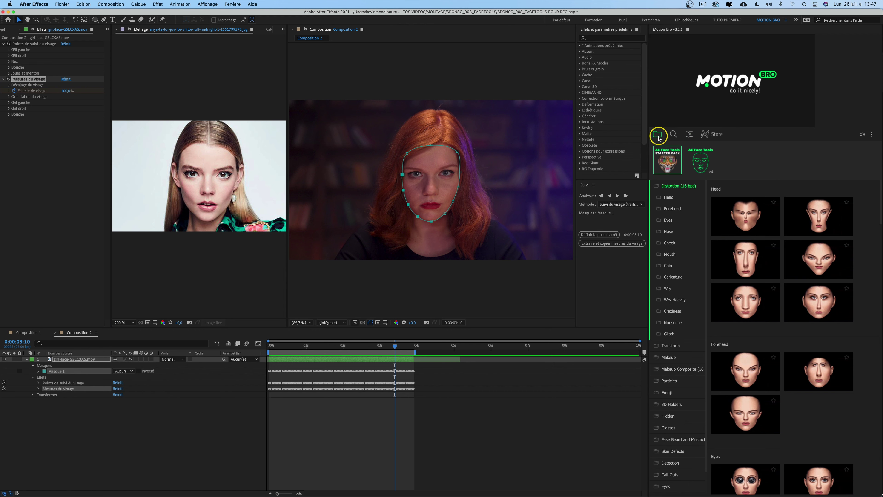
Apply the Replacement Comp preset from the Face Replacement (beta) category of AE Face Tools to the girl-face footage
mouse_move(669, 160)
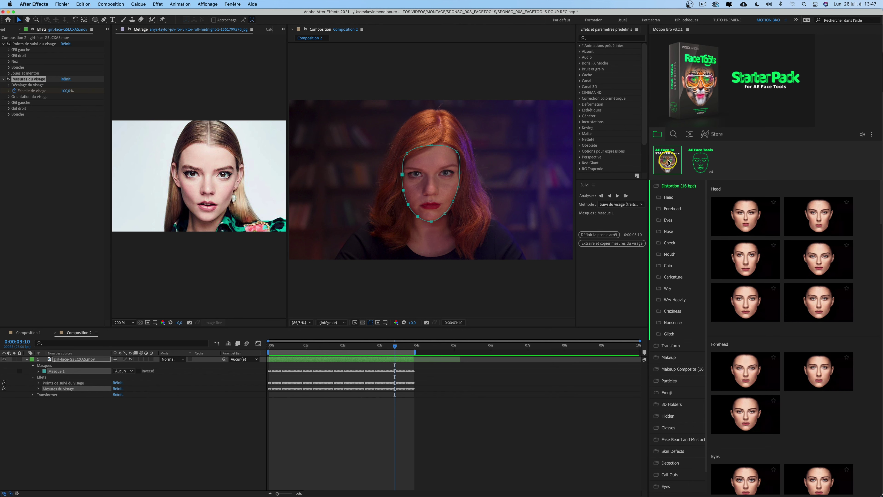
mouse_move(699, 162)
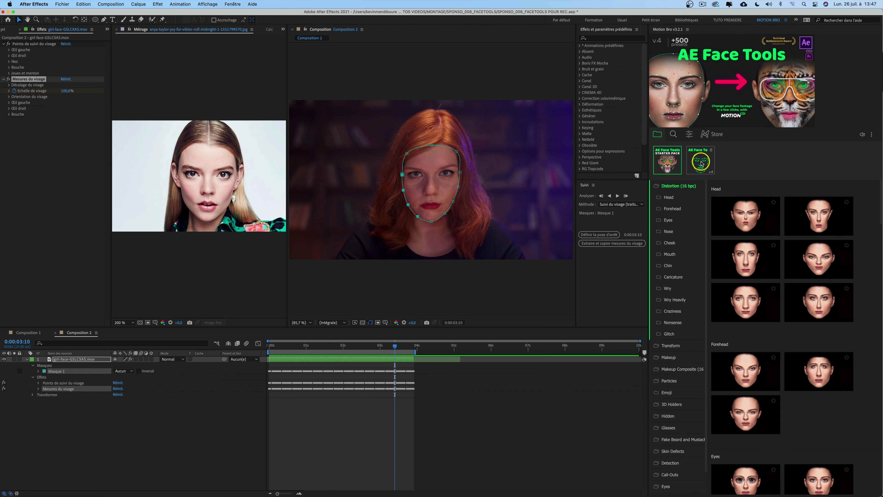
click(700, 161)
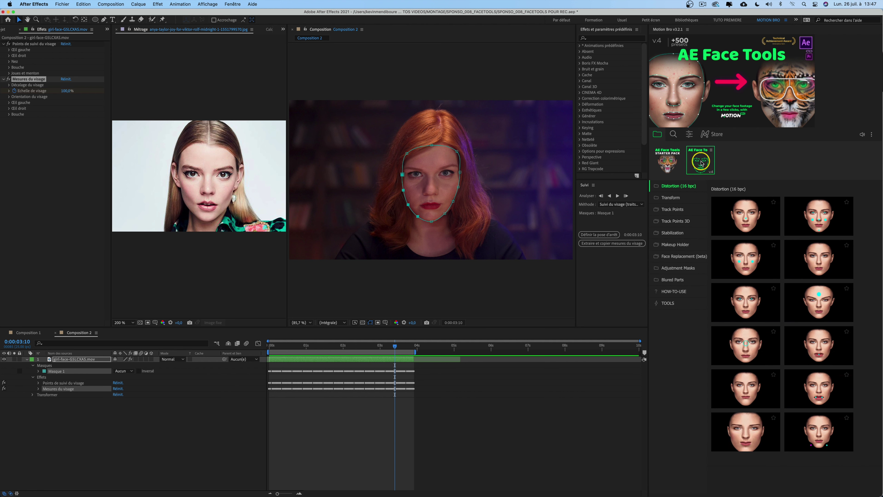
click(678, 257)
mouse_move(739, 199)
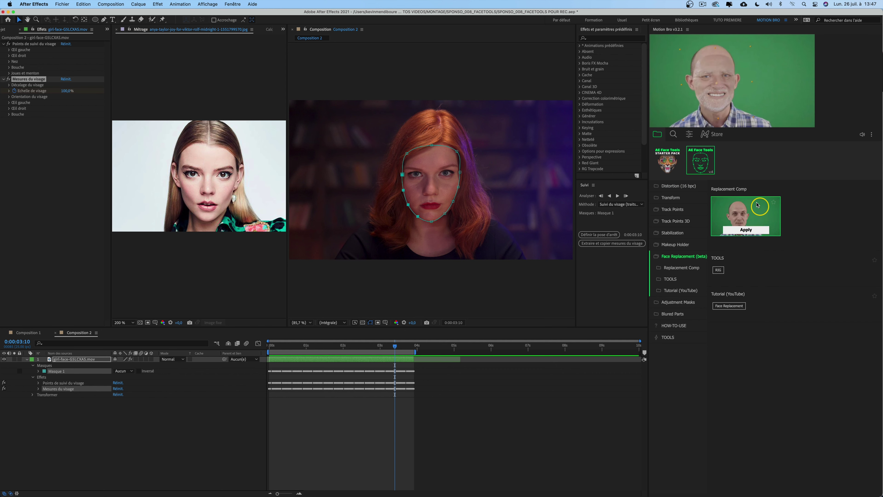
click(751, 231)
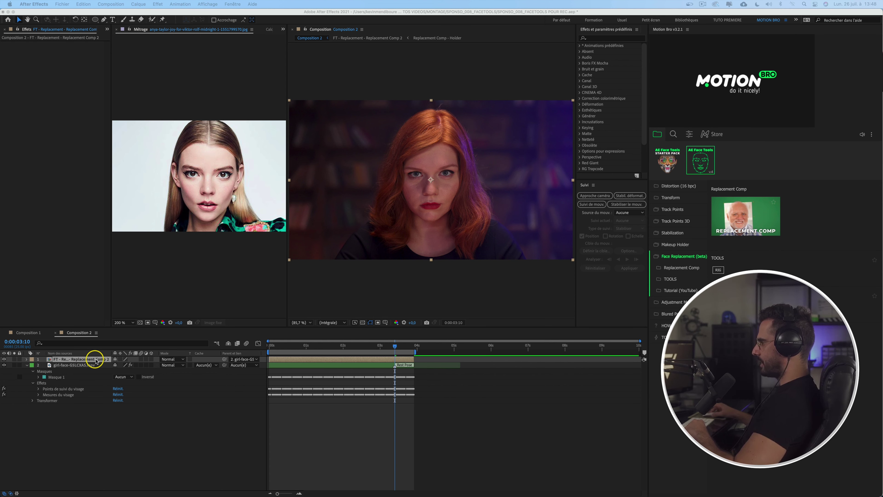
Open the nested Replacement Comp - Holder composition and add the blonde woman's portrait from the STARS folder directly below the Slit Mask layer
double_click(89, 360)
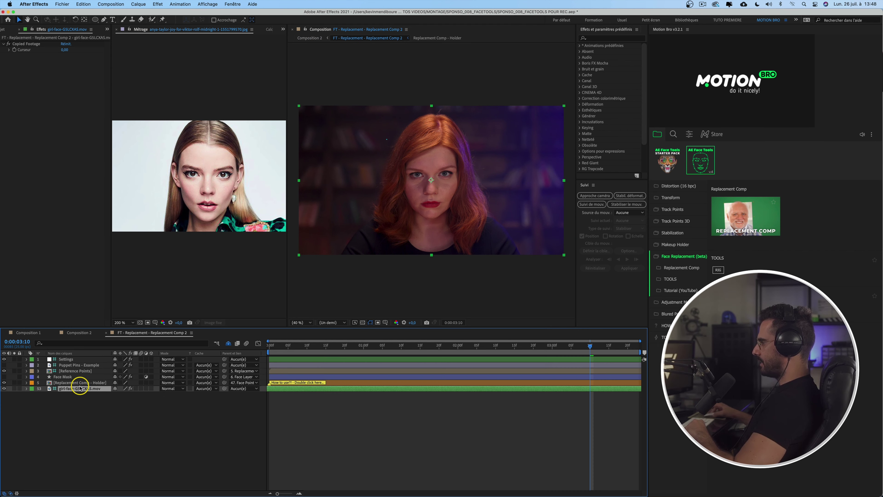
double_click(83, 383)
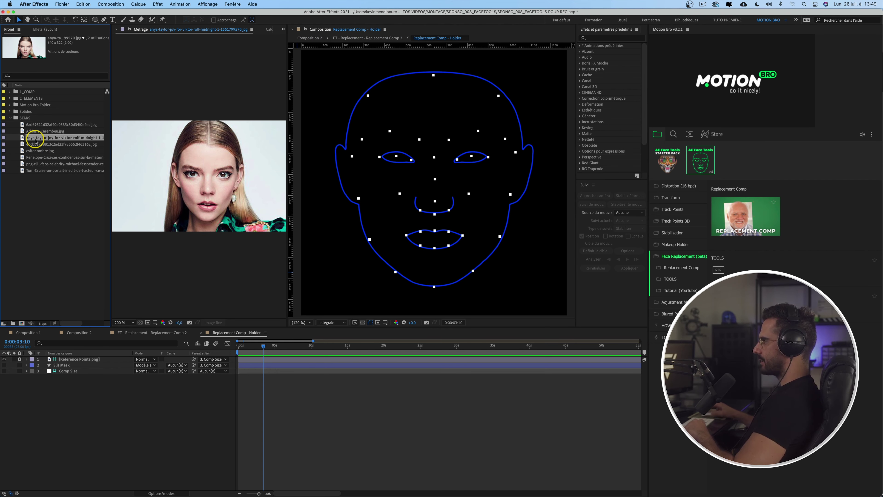
drag(35, 141, 69, 365)
Scale the portrait to about 508.2 by 477.1% and align its eyes, nose and mouth with the blue reference face
drag(508, 142, 591, 68)
drag(542, 200, 530, 202)
key(s)
key(comma)
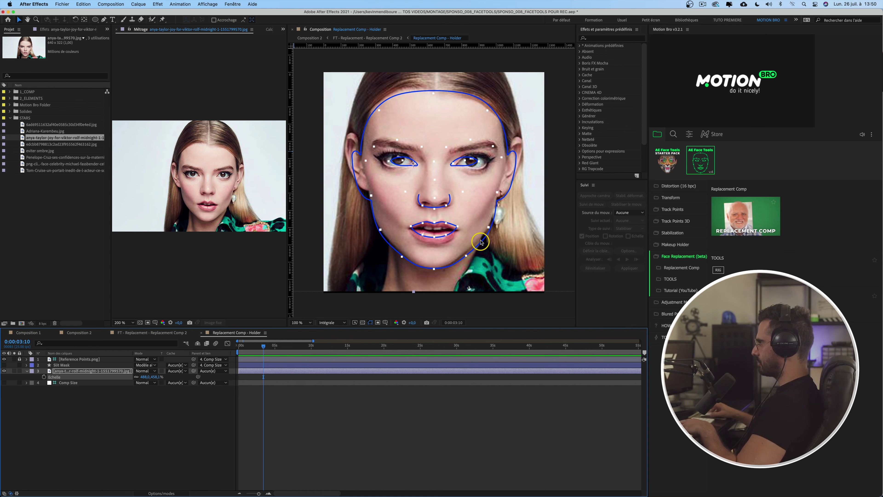
drag(157, 377, 172, 377)
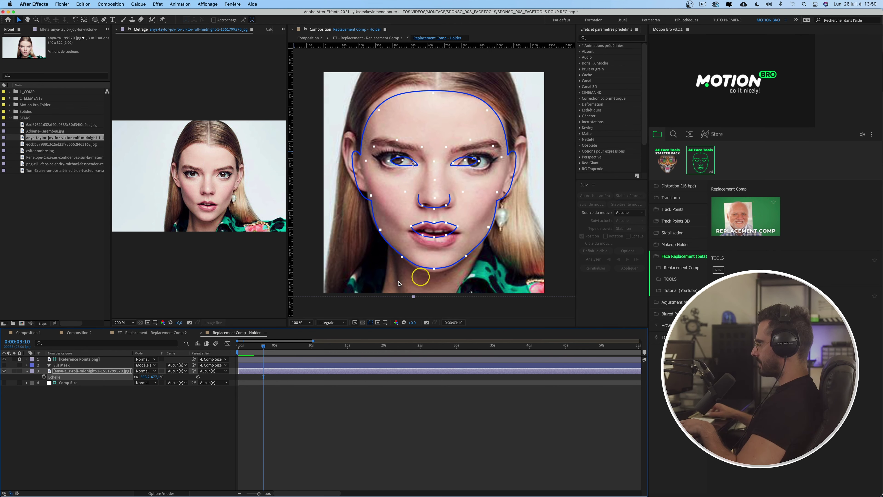
click(432, 190)
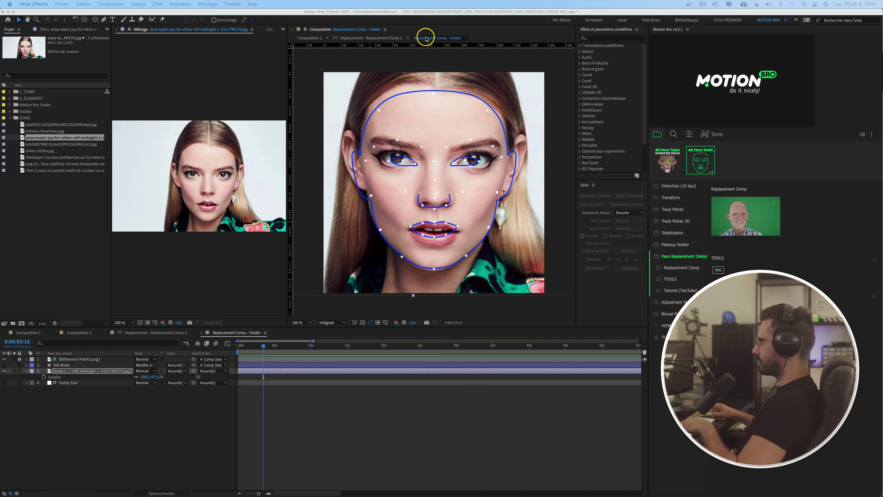
Return to the FT - Replacement - Replacement Comp 2 composition, scrub through the placed face and move the playhead to 0:00:02:00
click(374, 40)
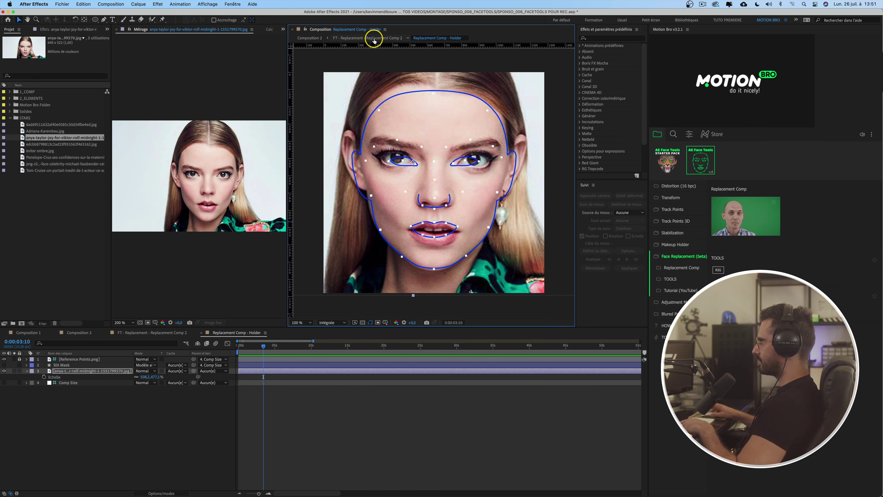
click(357, 345)
drag(357, 345, 477, 346)
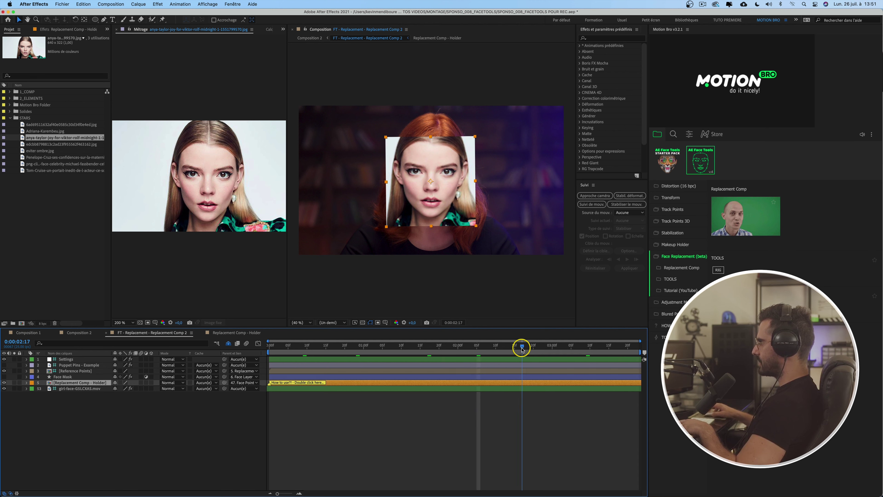
click(142, 410)
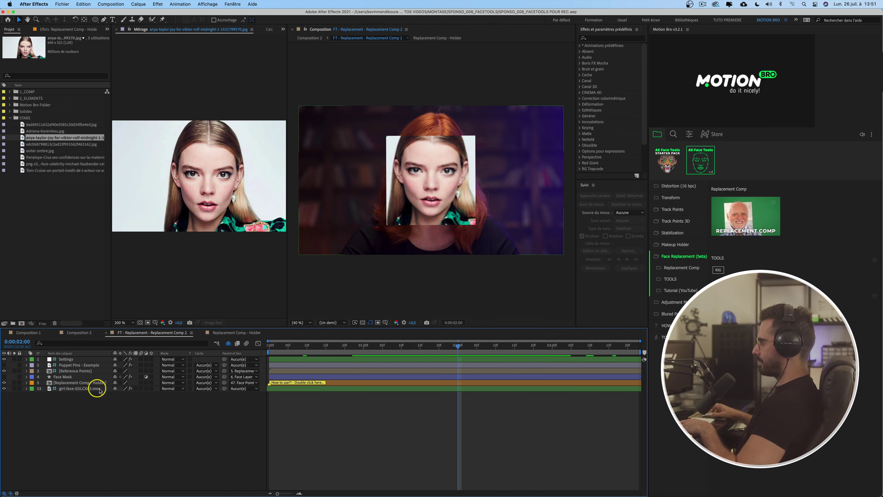
Draw an elliptical mask around the face on the Replacement Comp - Holder layer and set its mode to Aucun
click(88, 382)
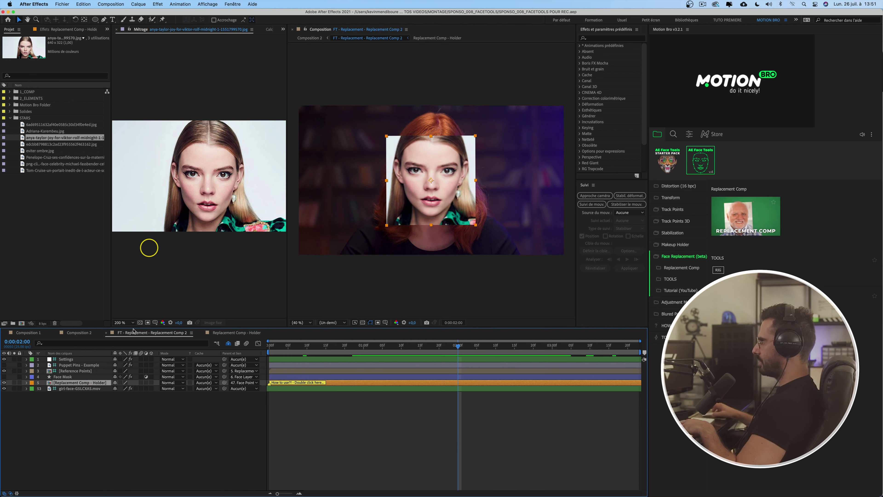
click(94, 19)
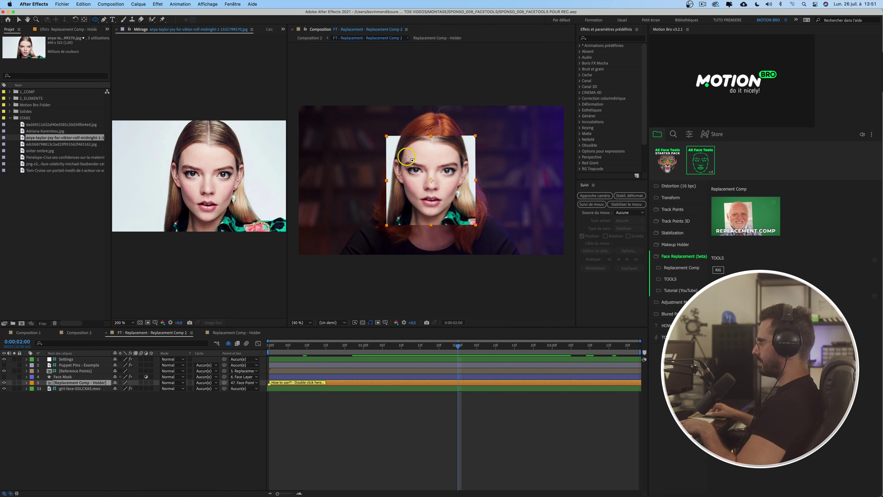
drag(390, 121, 473, 219)
key(space)
key(v)
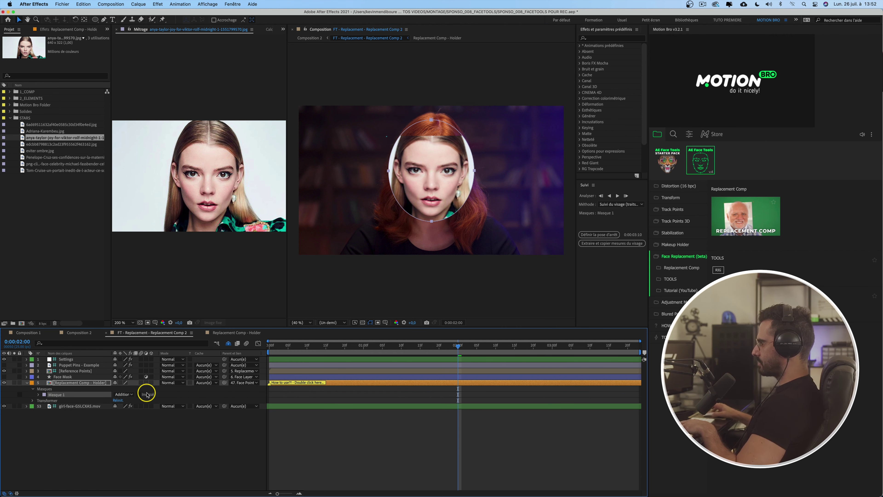
click(124, 395)
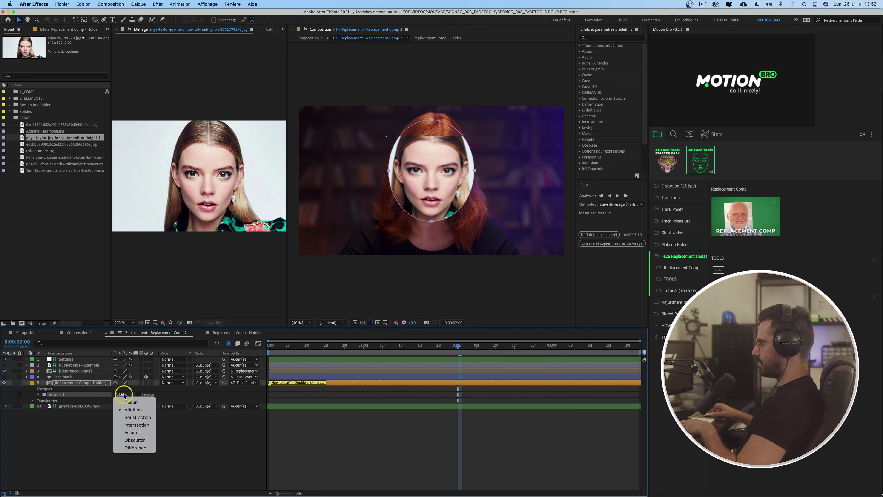
click(133, 403)
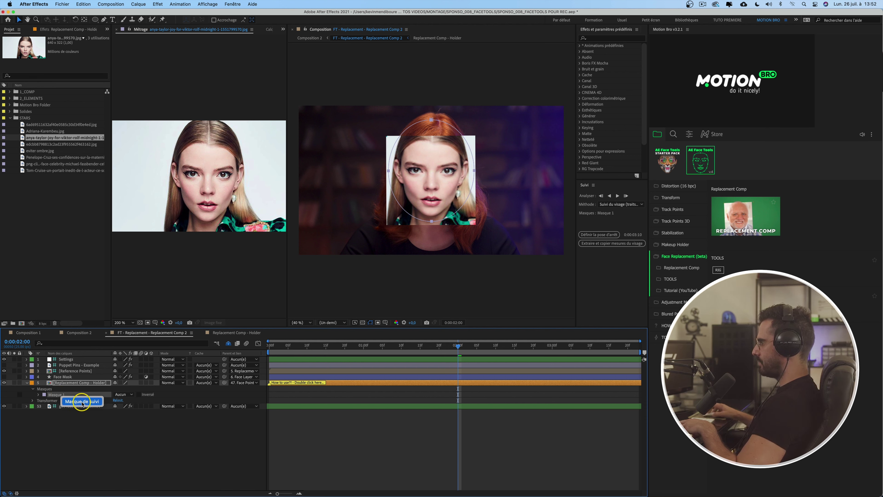
Track the holder layer's mask one frame forward using the detailed-features face tracking method
click(626, 205)
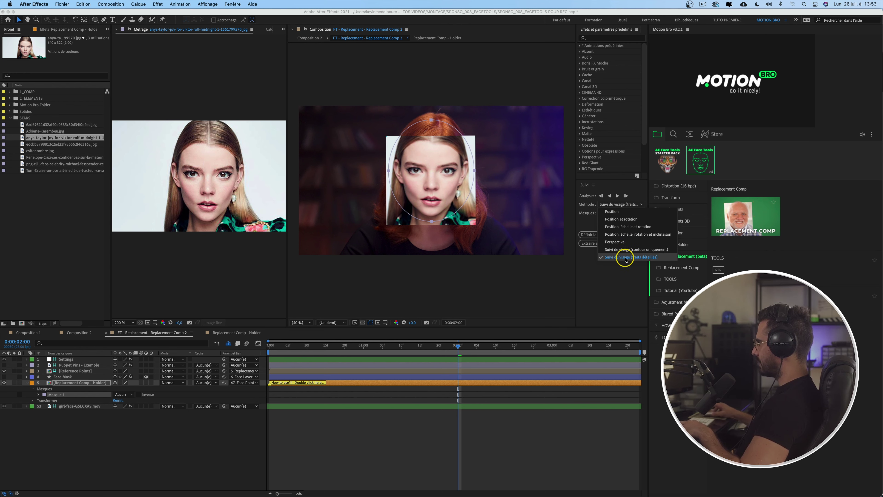
click(617, 288)
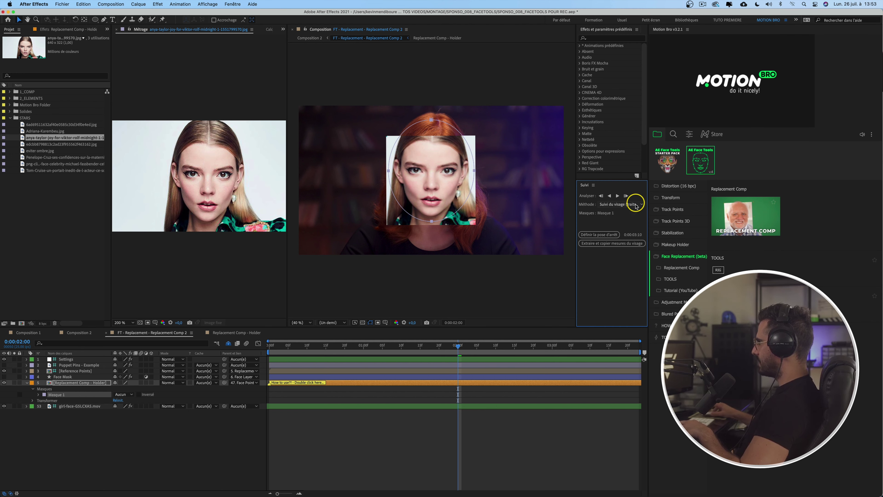
click(626, 196)
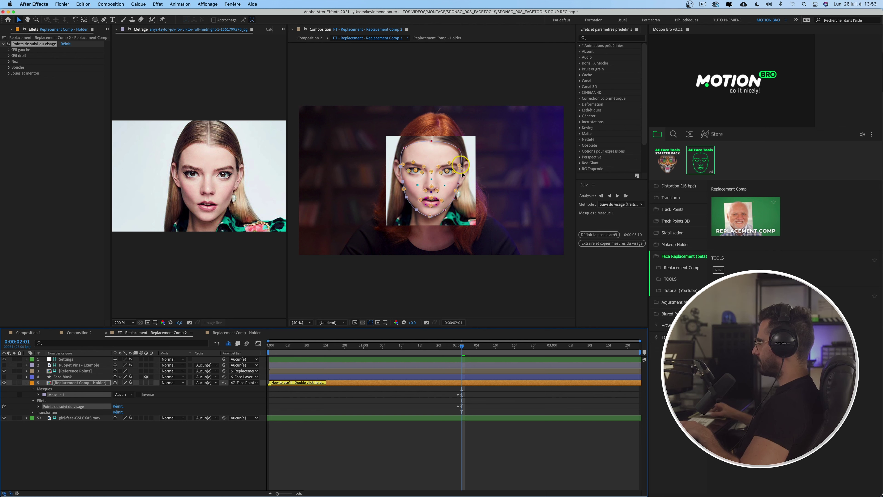
Place Advanced puppet pins on the holder layer over the red reference points around the face outline, from the chin to the forehead
click(96, 383)
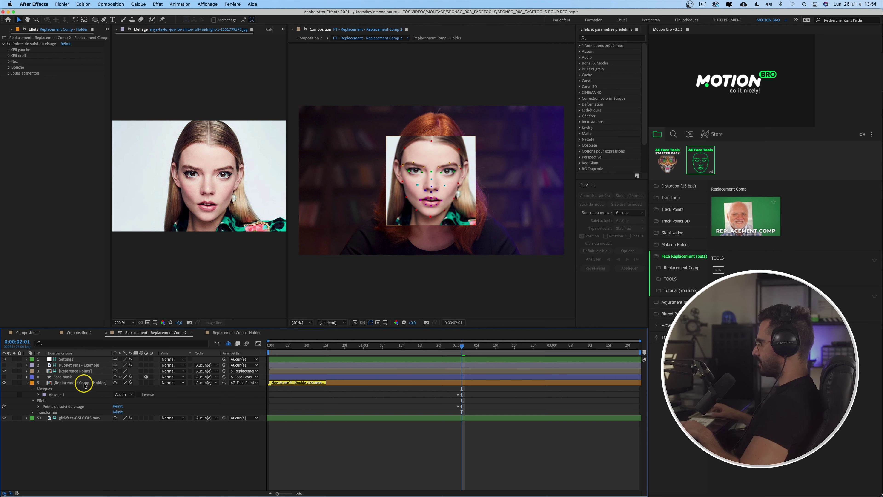
click(84, 383)
key(slash)
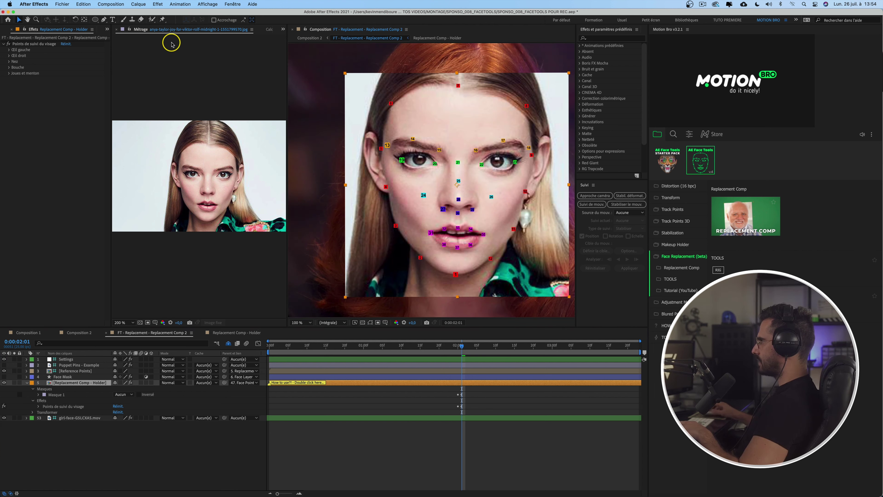
click(165, 22)
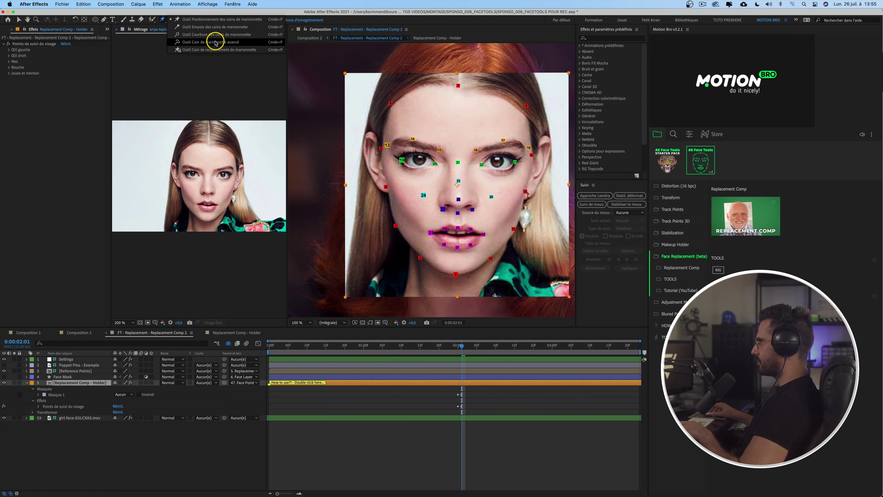
click(246, 43)
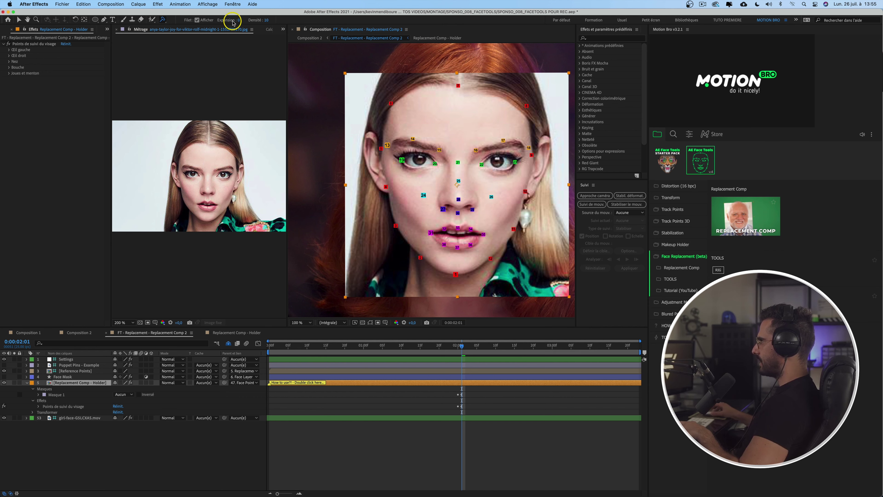
drag(458, 266, 450, 267)
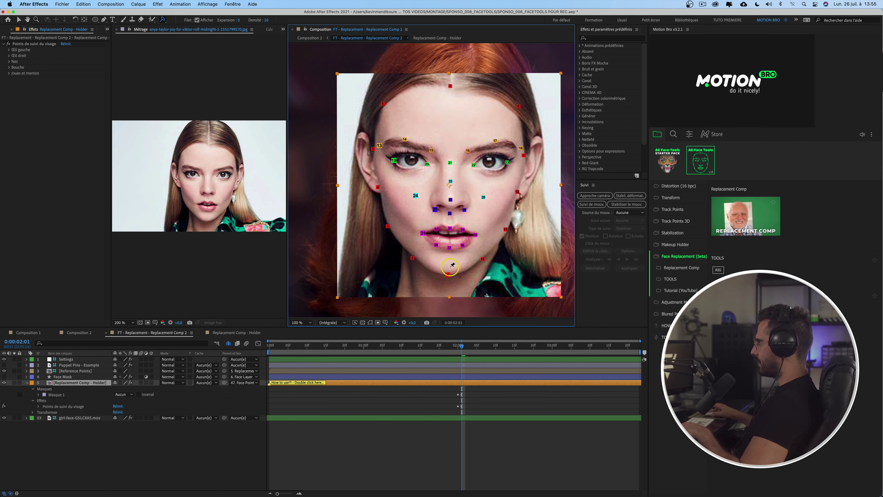
click(448, 274)
click(411, 257)
click(388, 224)
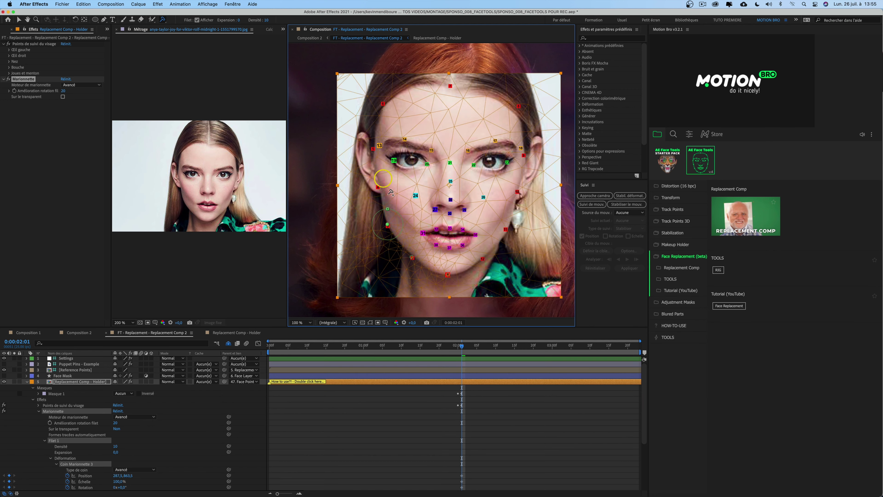
click(378, 187)
click(373, 148)
click(382, 102)
click(450, 86)
click(519, 106)
Place Advanced puppet pins on the numbered reference points of the eyebrows, eyes, nose and mouth, finishing at point 38
click(432, 150)
click(467, 151)
click(496, 141)
click(521, 148)
click(394, 160)
click(427, 163)
click(450, 162)
click(473, 165)
click(479, 227)
click(449, 235)
scroll(445, 274, up, 1)
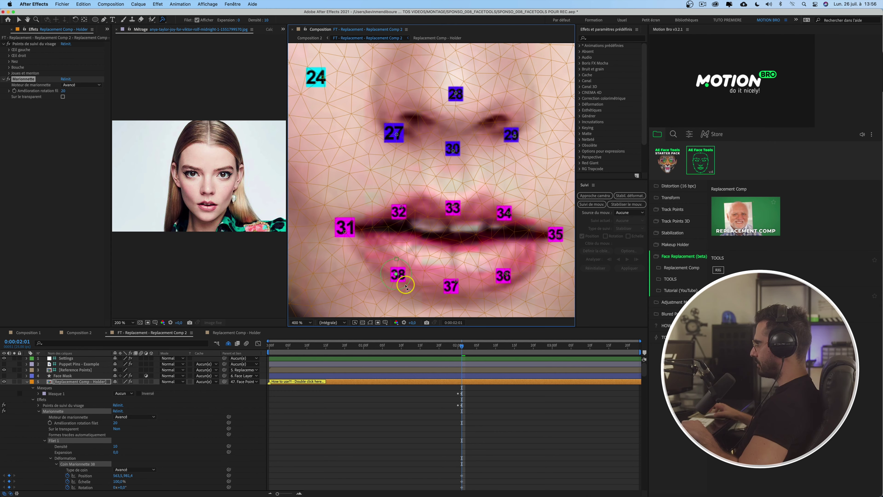
Delete the Reference Points layer from the replacement composition
click(85, 381)
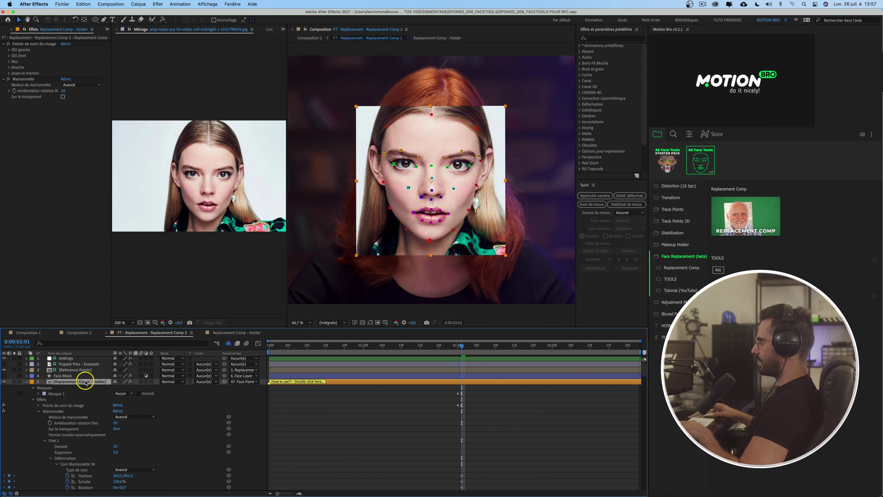
click(80, 371)
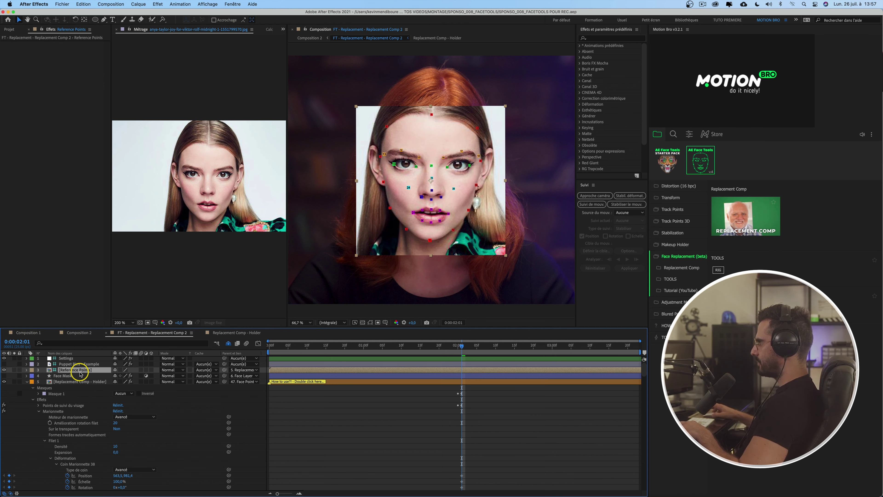
key(Delete)
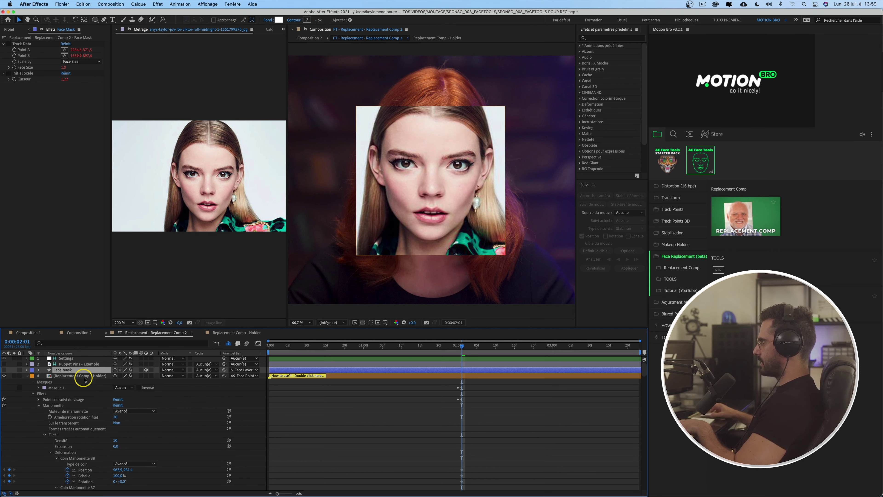
Rig the puppet pins of the Replacement Comp - Holder layer with the RIG tool and set its track matte to Alpha Face Mask
click(86, 376)
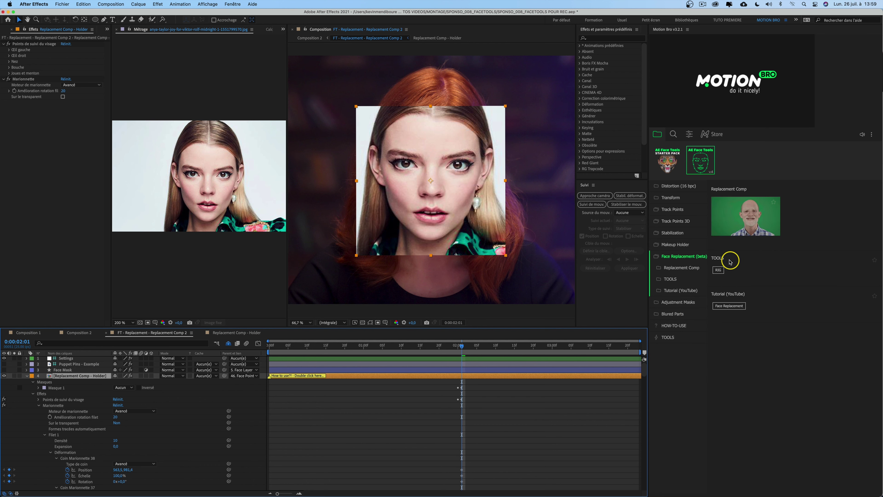
click(719, 271)
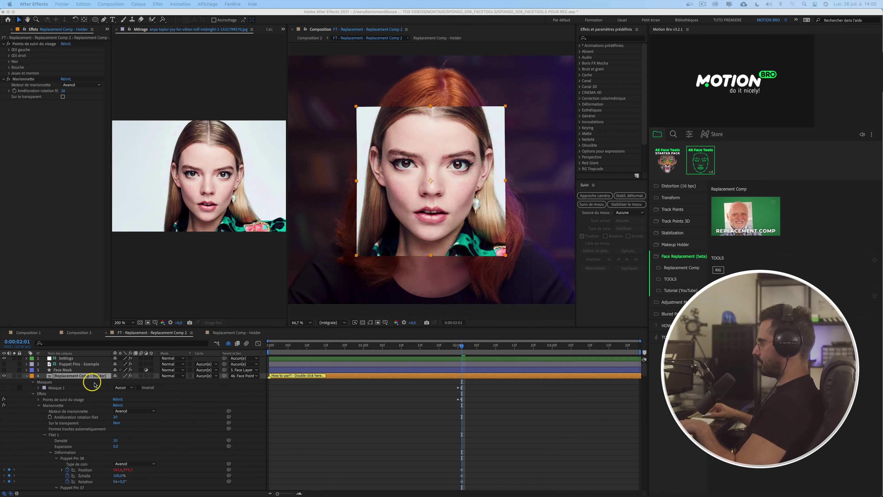
click(207, 376)
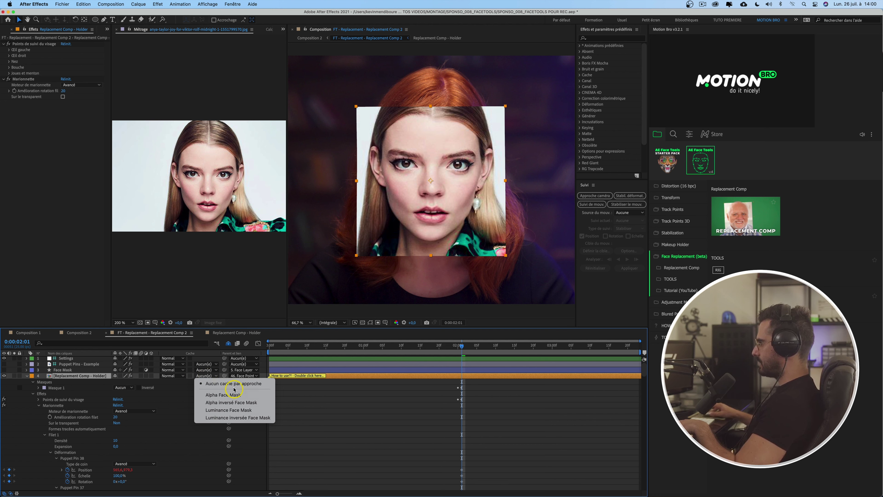
click(249, 395)
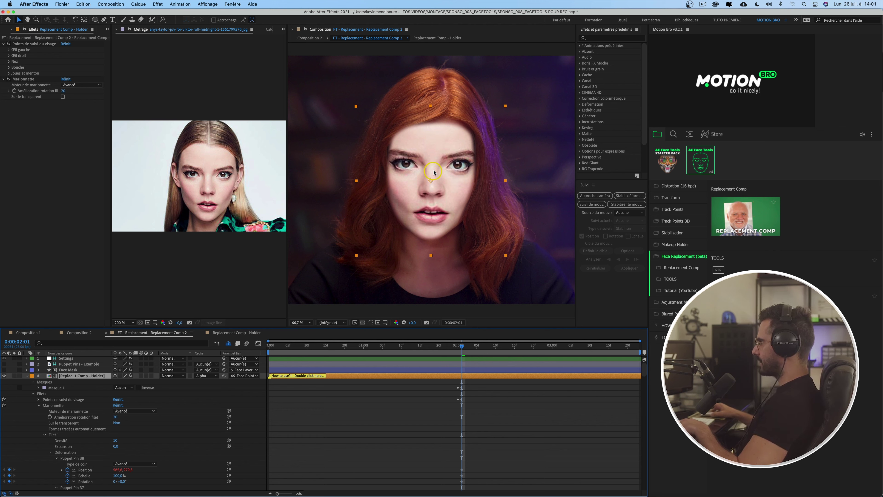
Preview the face replacement from the start, and toggle the visibility of the Replacement Comp - Holder layer to compare with the original face
click(432, 174)
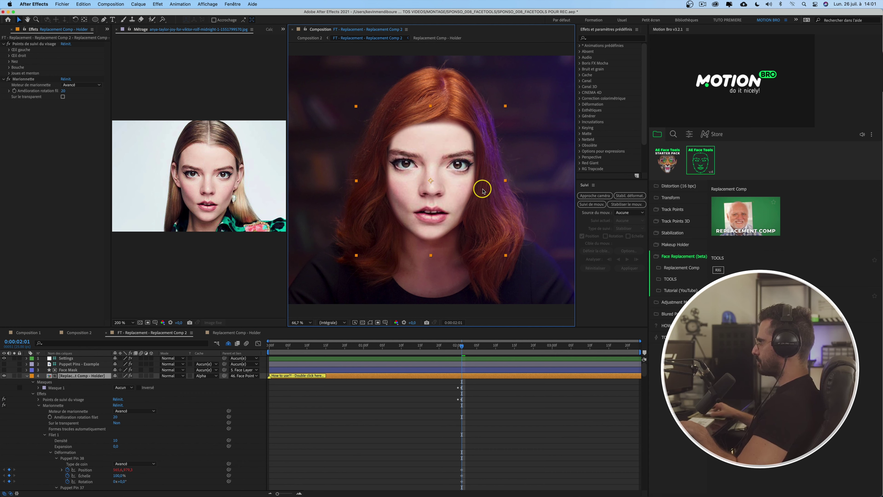
key(Home)
key(space)
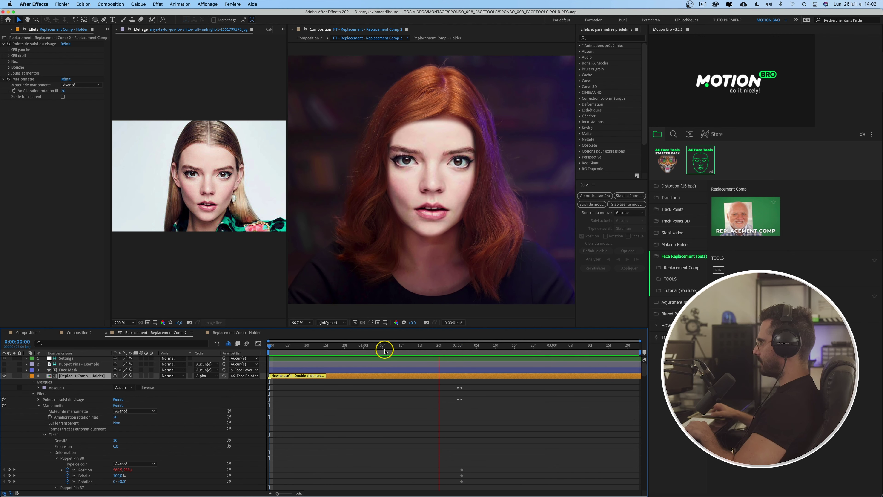
key(space)
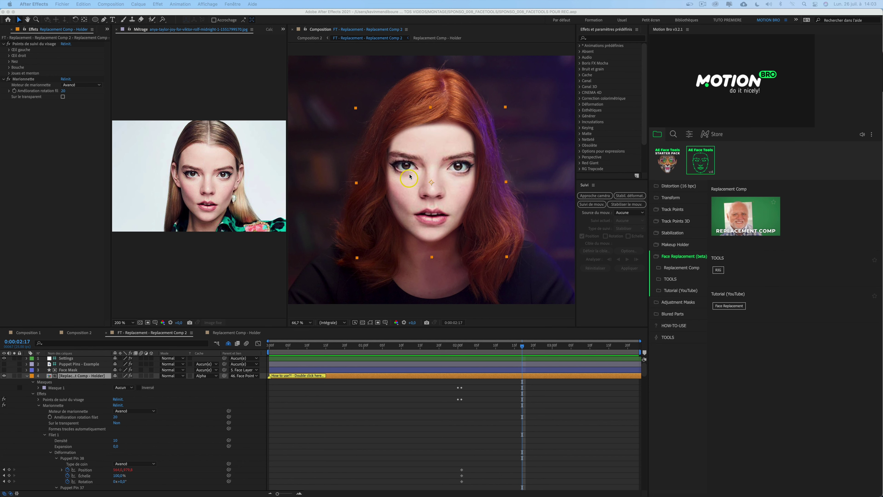
key(comma)
key(comma)
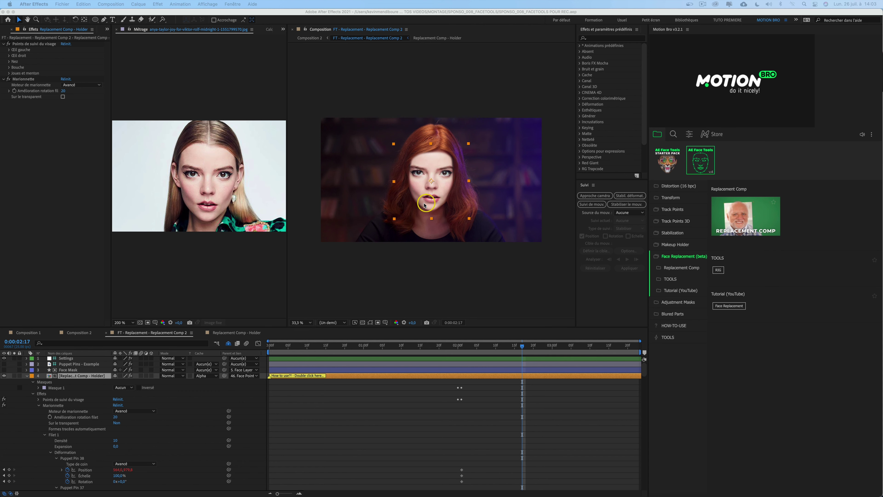
click(4, 376)
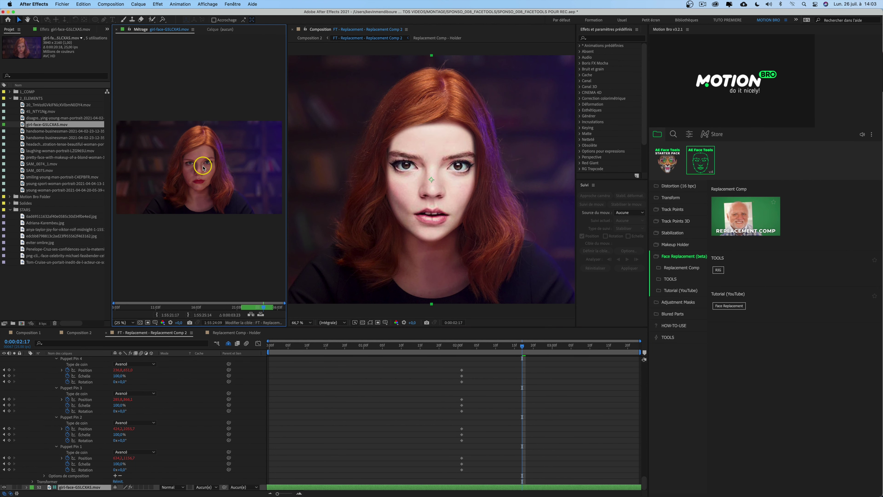
Enlarge and center the woman's original face in the girl-face-GSLCXAS.mov footage viewer as a color reference
scroll(205, 170, up, 2)
key(space)
drag(215, 187, 219, 189)
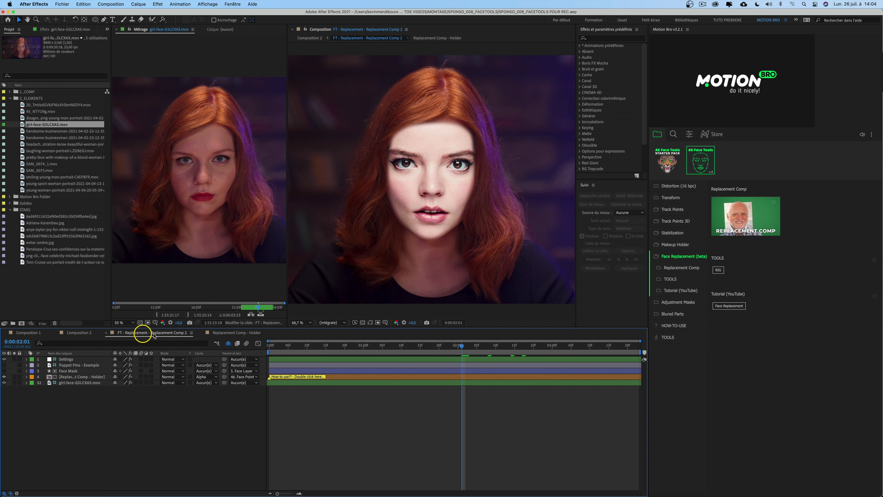
Add a Courbes (Curves) color correction effect to the Replacement Comp - Holder layer
click(85, 377)
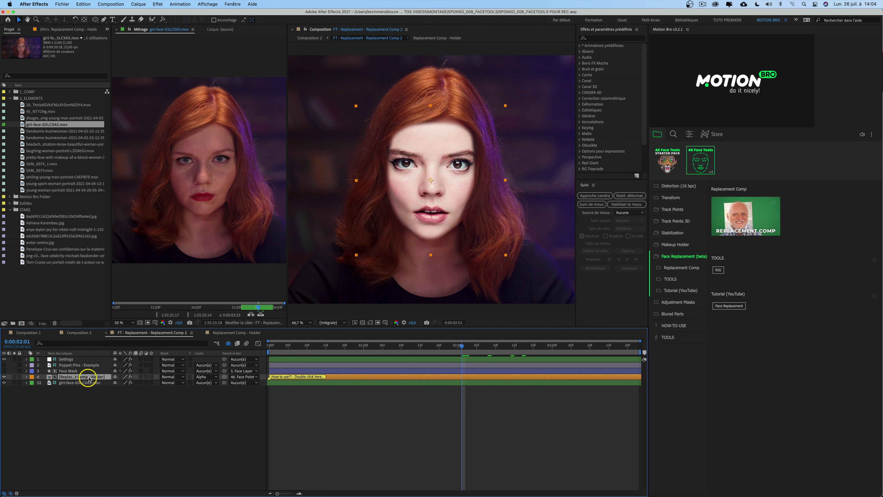
click(159, 4)
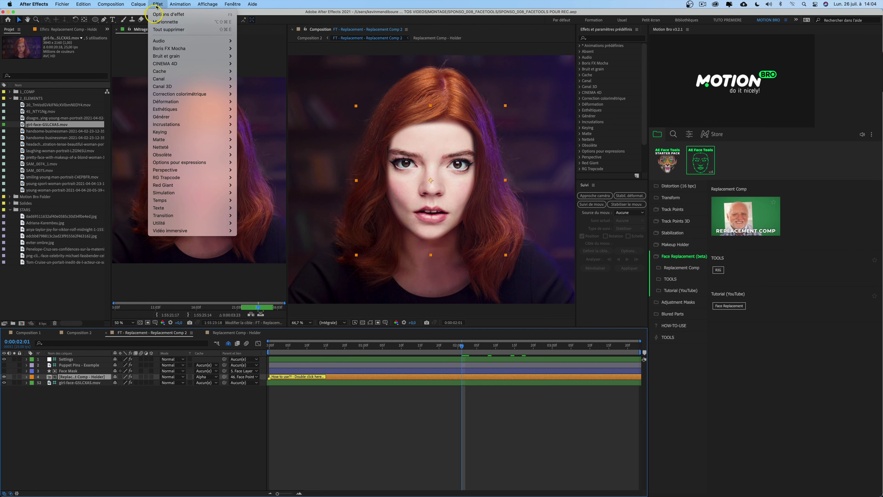
mouse_move(187, 95)
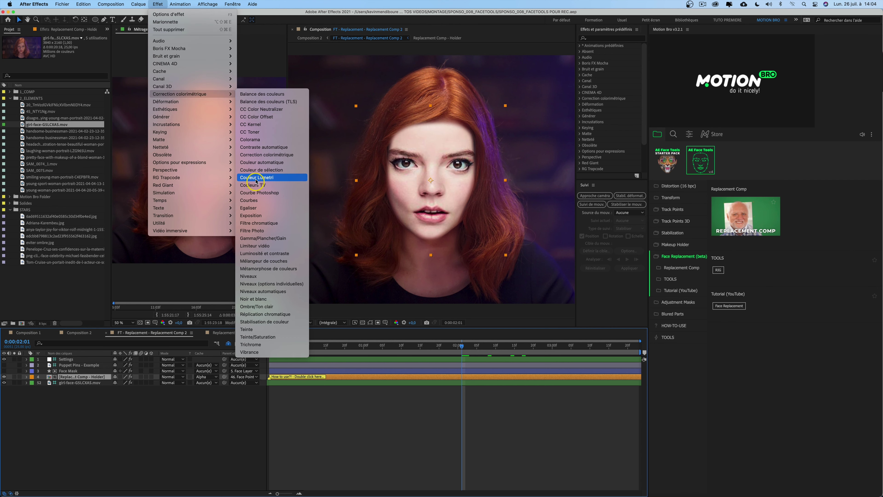
click(249, 200)
Add a Teinte (Tint) effect to the Replacement Comp - Holder layer and set its Facteur to about 15.9%
click(157, 5)
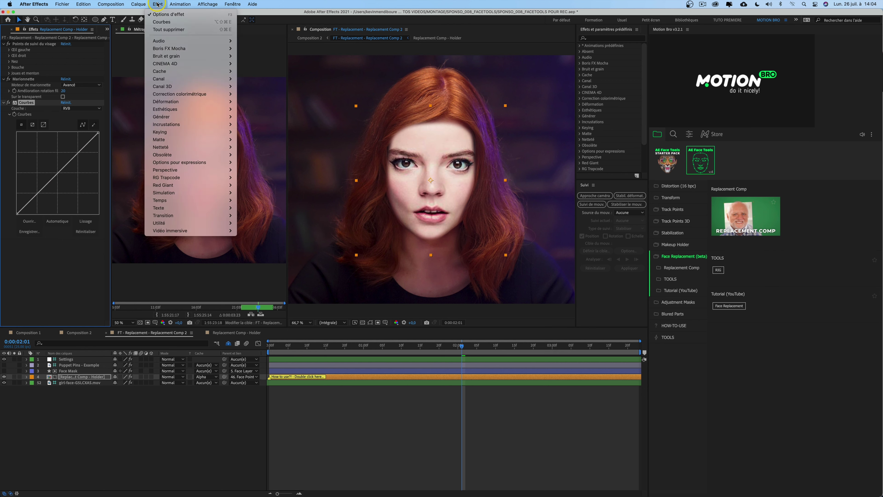
mouse_move(187, 94)
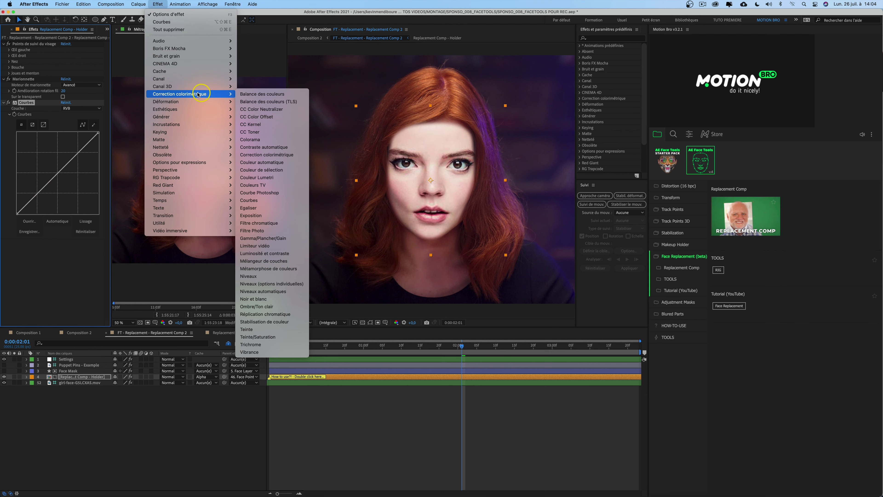
click(257, 330)
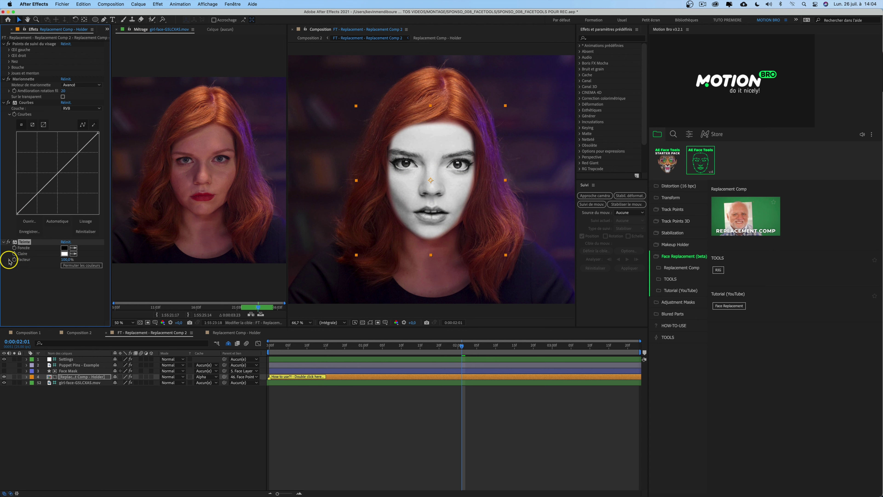
click(9, 260)
drag(98, 268, 31, 269)
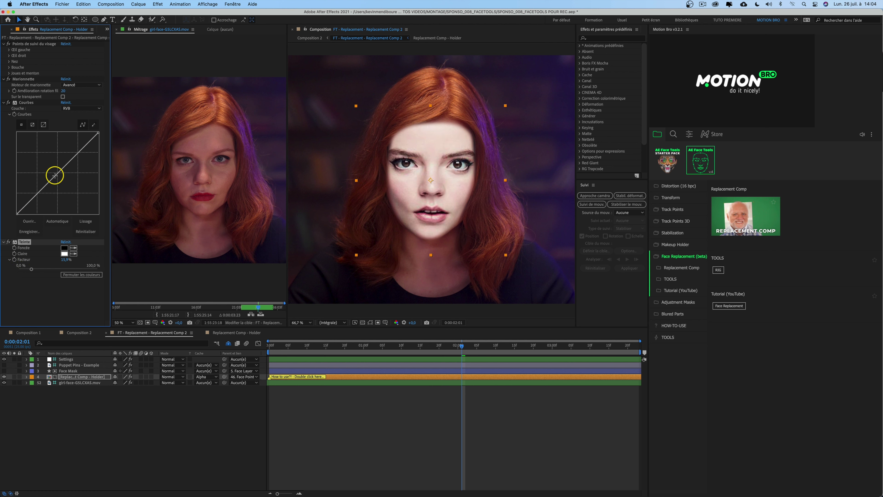